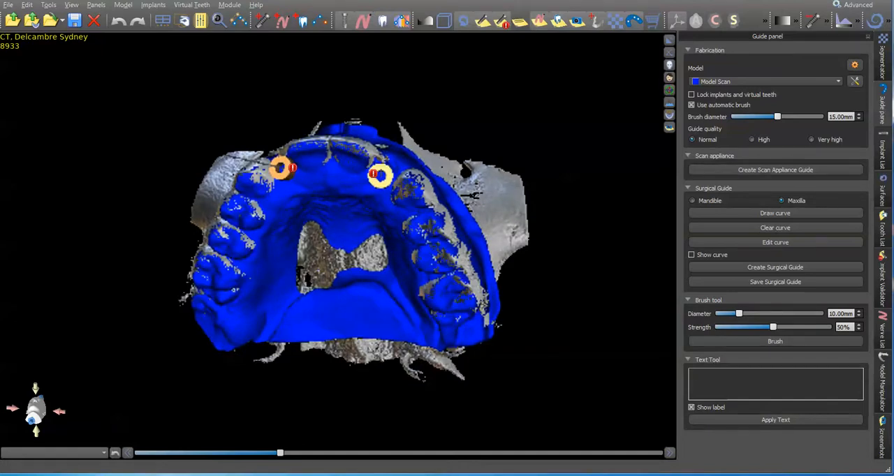
Hide the Original CT surface so only the model scan and implant guide tubes are shown
left_click(882, 192)
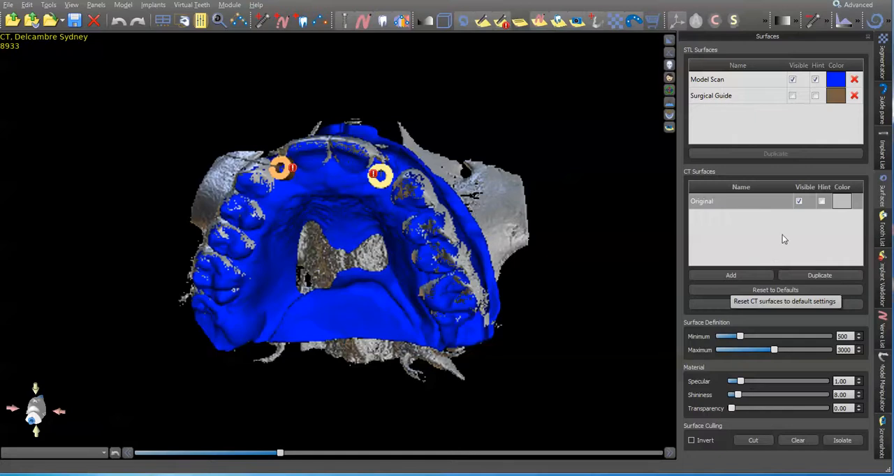
left_click(799, 202)
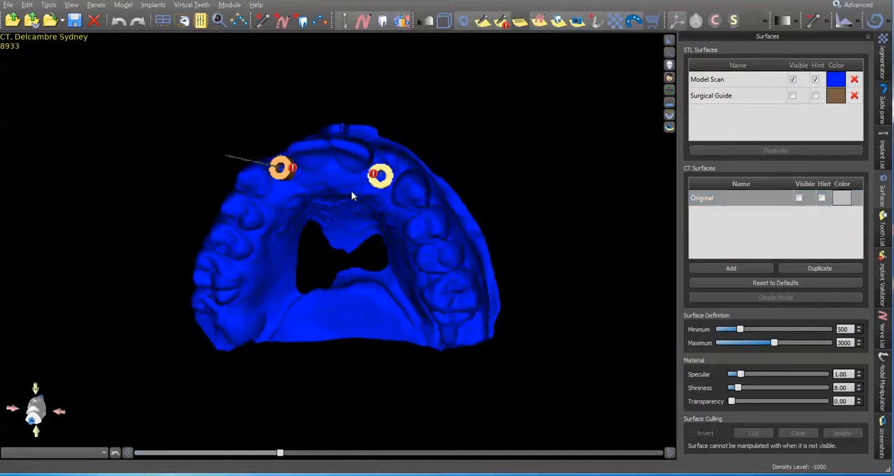
left_click_drag(398, 282, 473, 289)
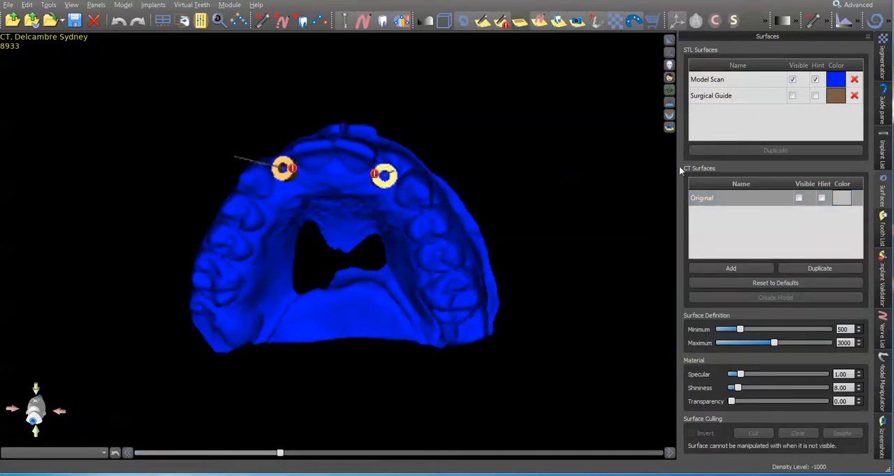
Edit the surgical guide curve, moving its posterior points on the implant 10 side forward to shorten that end of the guide
left_click(886, 105)
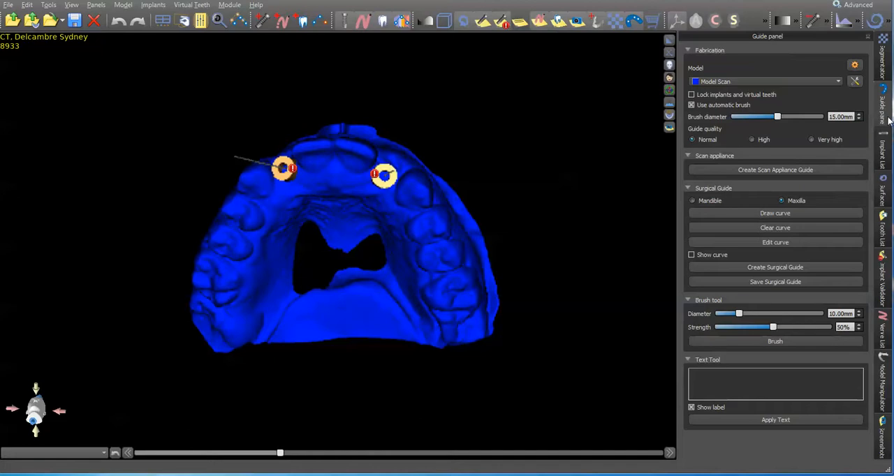
left_click(782, 243)
mouse_move(583, 301)
left_mouse_down()
mouse_move(526, 293)
mouse_move(582, 295)
left_mouse_up()
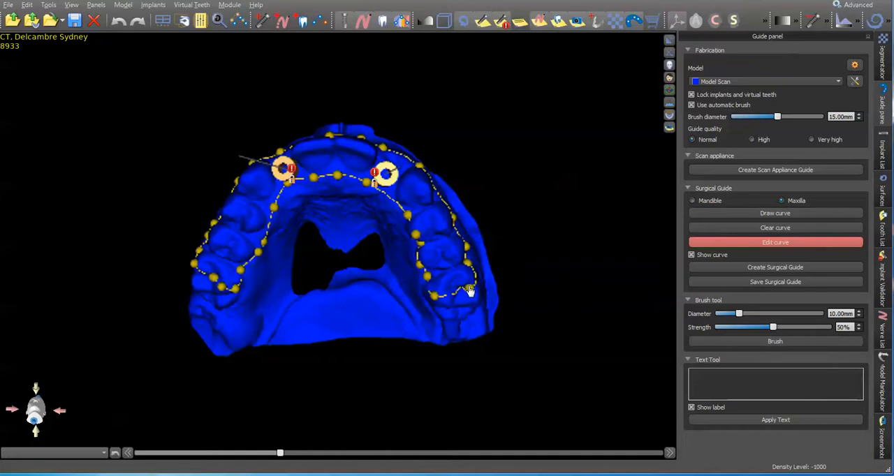
left_click_drag(470, 287, 462, 243)
left_click_drag(434, 297, 425, 256)
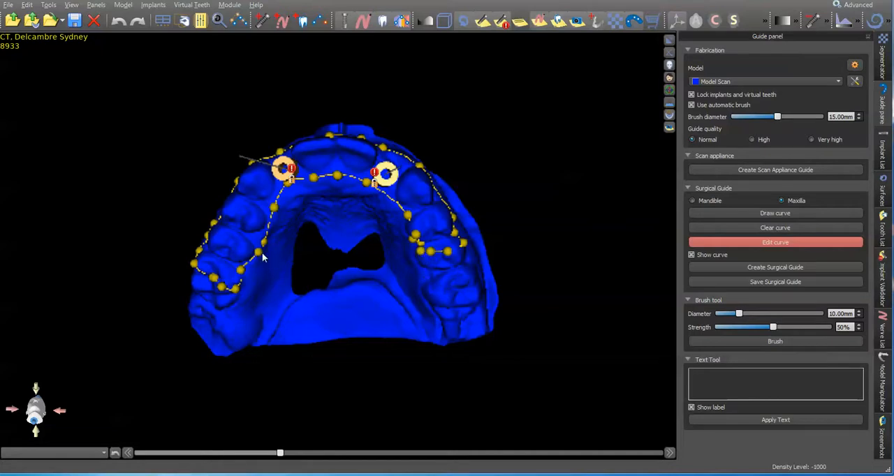
Shorten the guide curve on the implant 7 side by moving its inner, rear and outer posterior points forward
left_click_drag(241, 269, 250, 242)
left_click_drag(236, 289, 240, 237)
left_click_drag(220, 286, 228, 238)
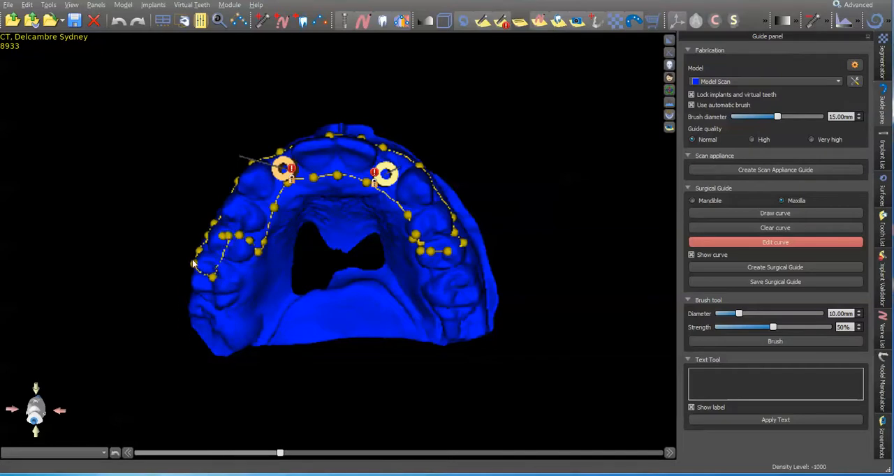
left_click_drag(195, 263, 210, 232)
left_click_drag(268, 286, 349, 308)
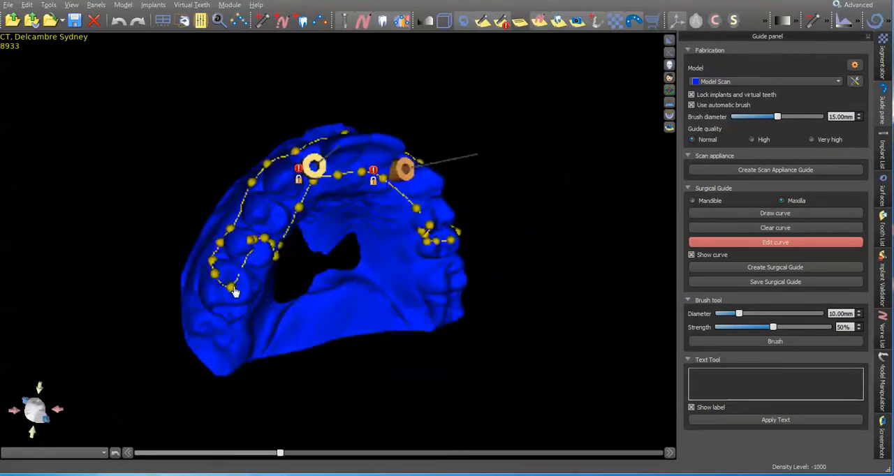
left_click_drag(232, 289, 239, 231)
left_click_drag(217, 272, 241, 233)
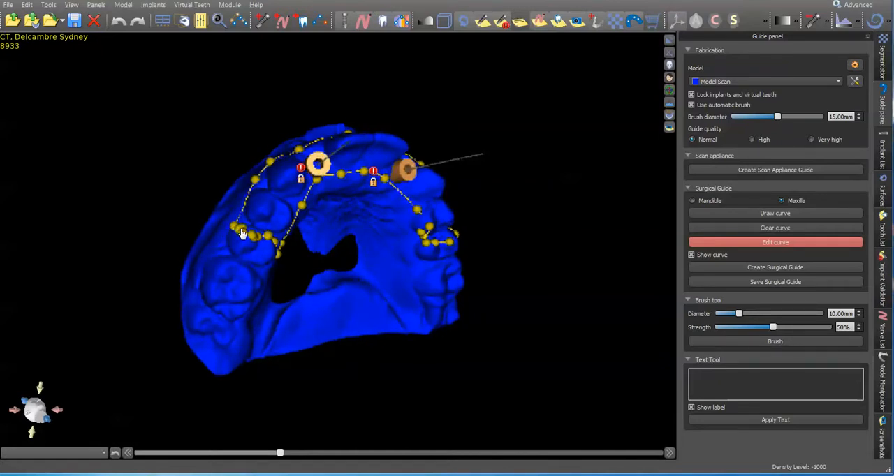
left_click_drag(324, 243, 299, 232)
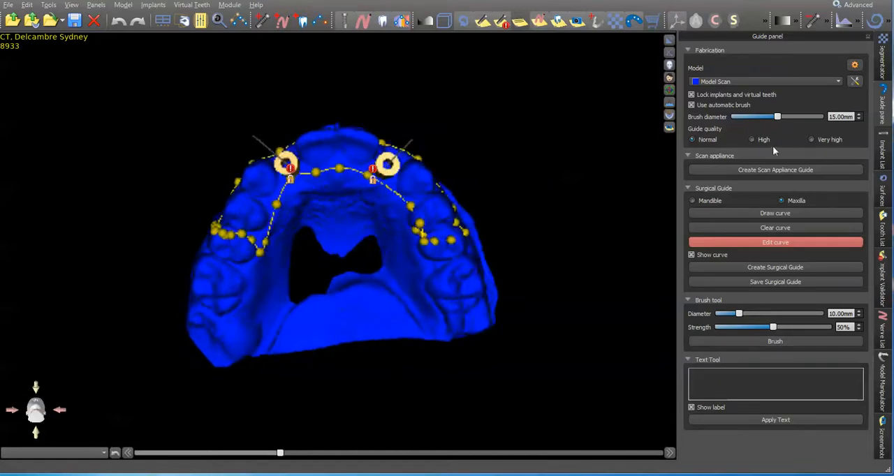
Set the guide hole diameter of implant 10 to 2.6 mm
left_click(881, 151)
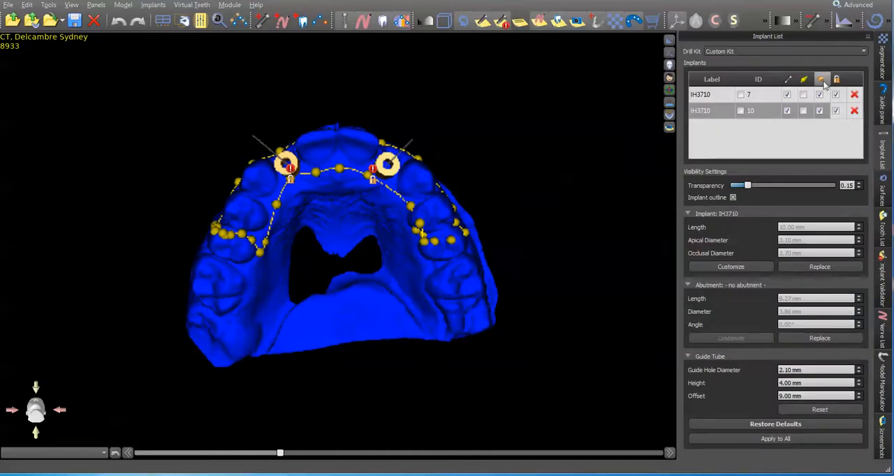
left_click(822, 81)
left_click(821, 79)
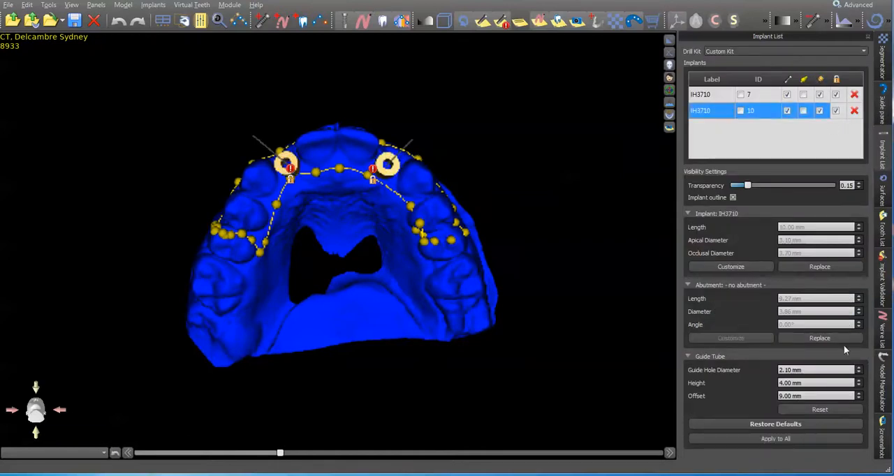
left_click_drag(812, 371, 733, 364)
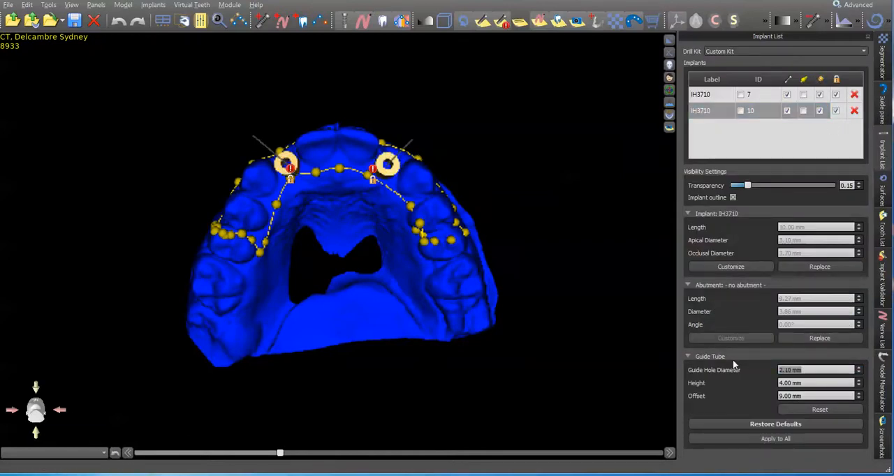
type("2.")
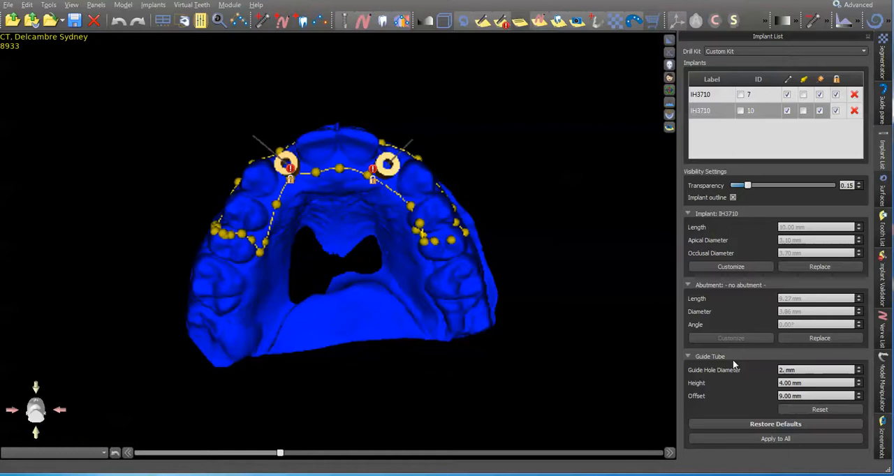
type("6")
Set the guide hole diameter of implant 7 to 2.6 mm
left_click(766, 98)
left_click_drag(810, 370, 711, 371)
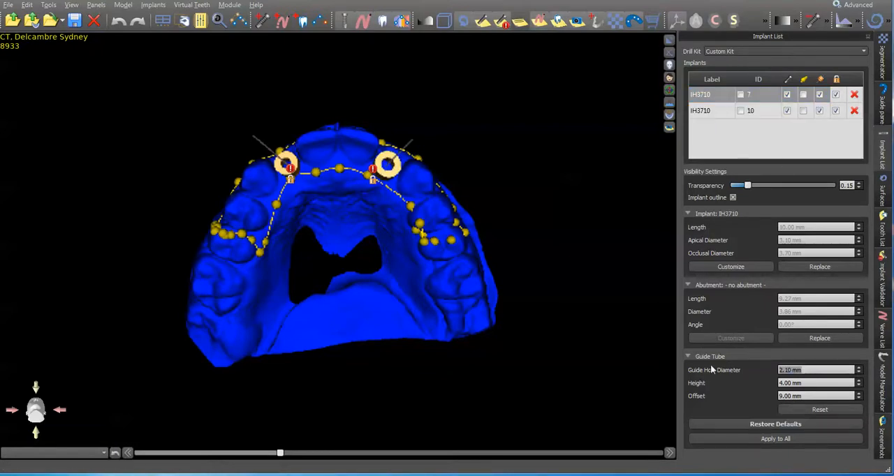
type("2.6")
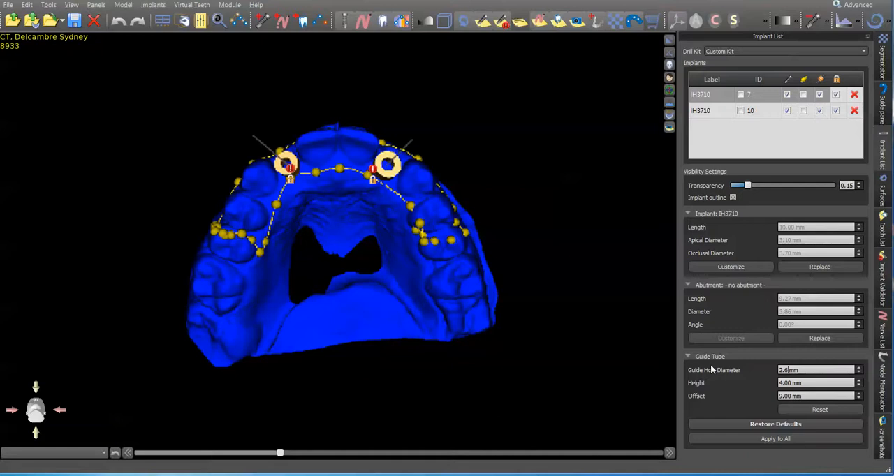
key("Return")
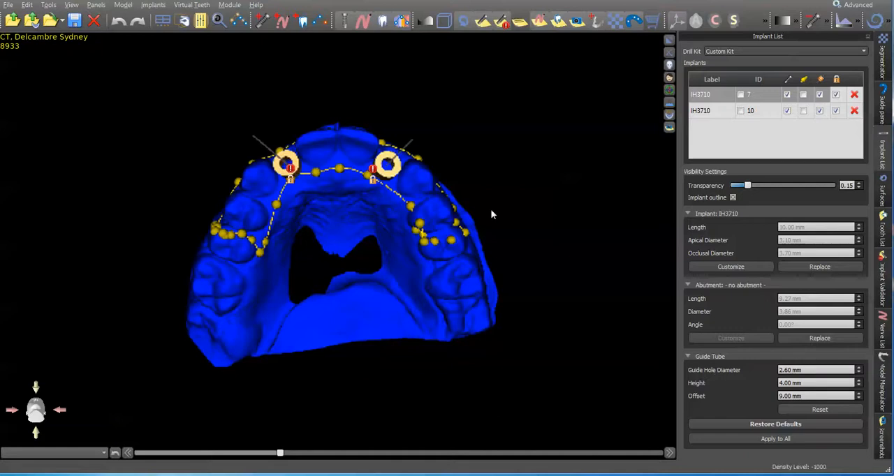
left_click_drag(347, 231, 522, 127)
left_click(7, 5)
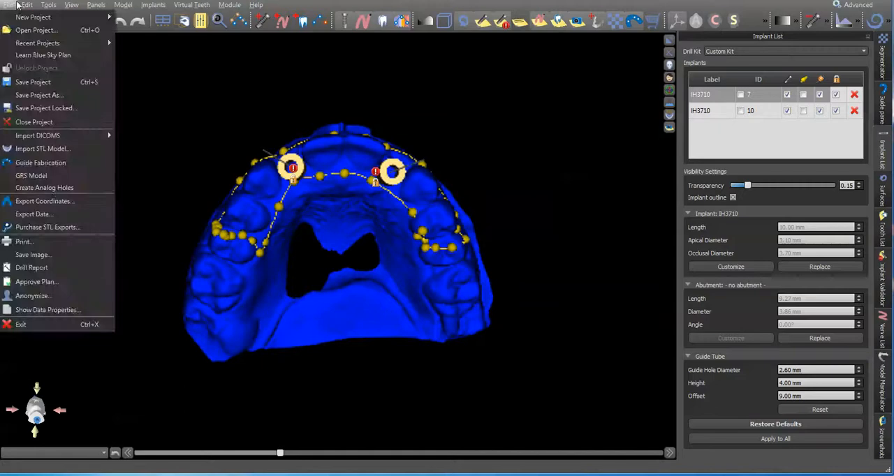
left_click(495, 93)
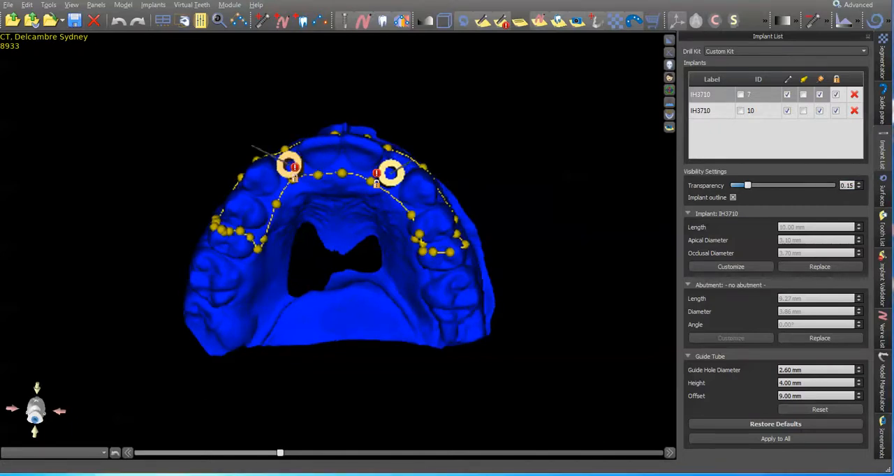
Create the maxillary surgical guide from the shortened curve at normal quality
left_click(882, 105)
left_click(799, 267)
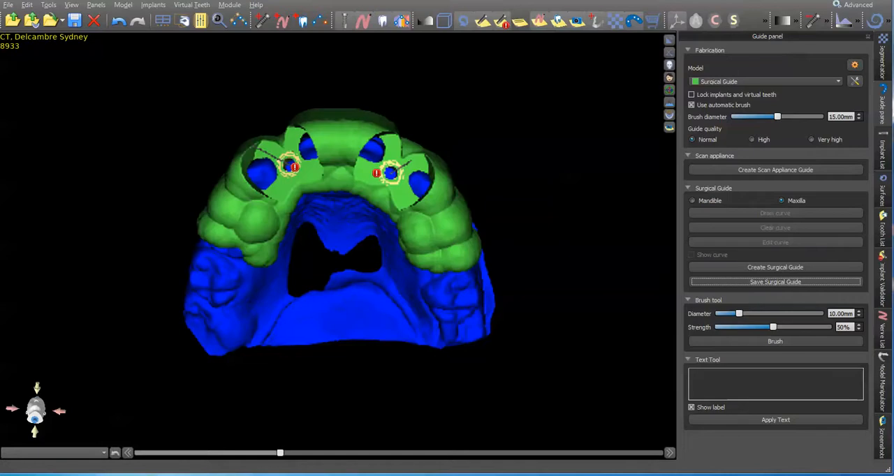
left_click_drag(266, 319, 349, 303)
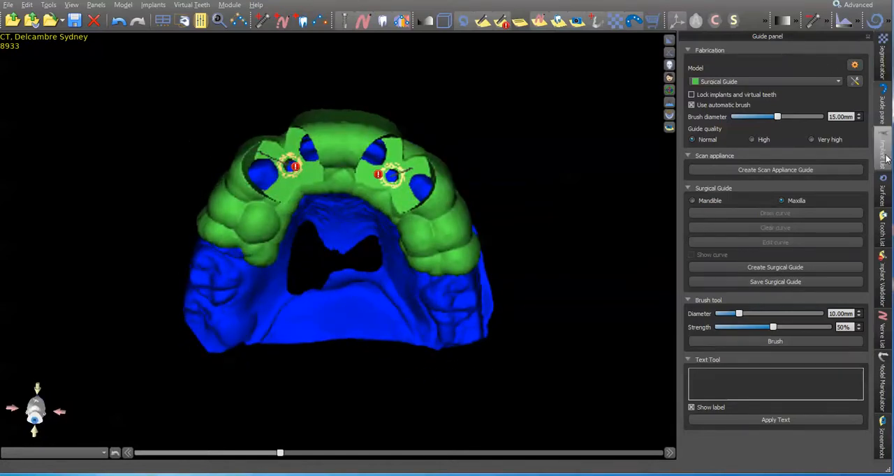
Rename the brown guide surface as "Surgical Guide pilot" and the green one as "Surgical Guide2.5 drill"
left_click(883, 191)
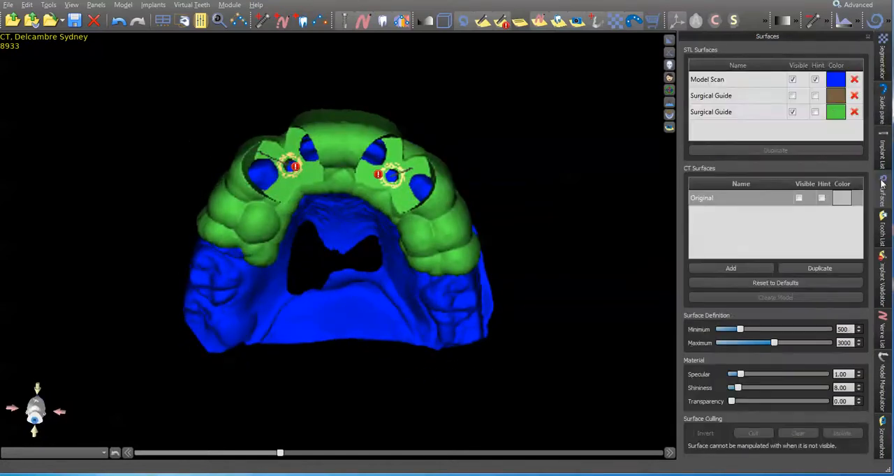
left_click(763, 100)
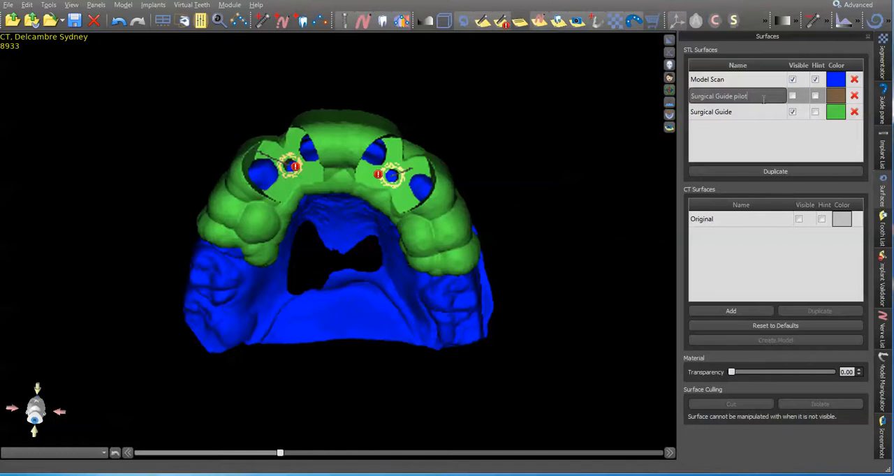
double_click(763, 114)
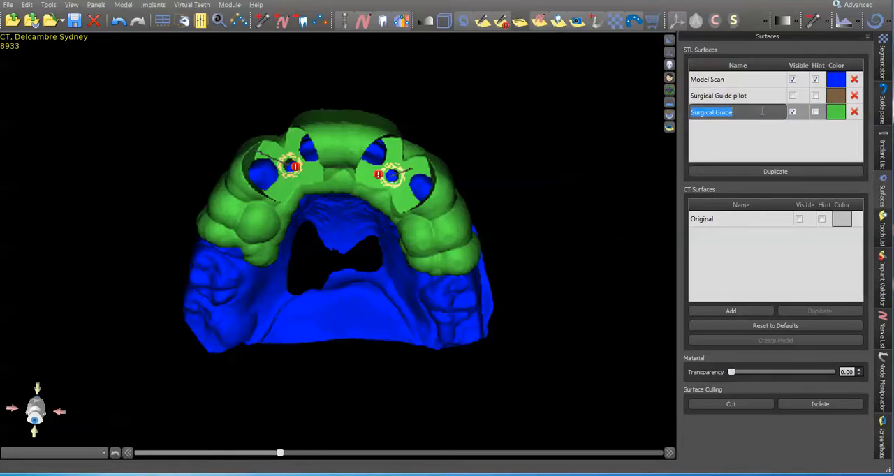
left_click(761, 112)
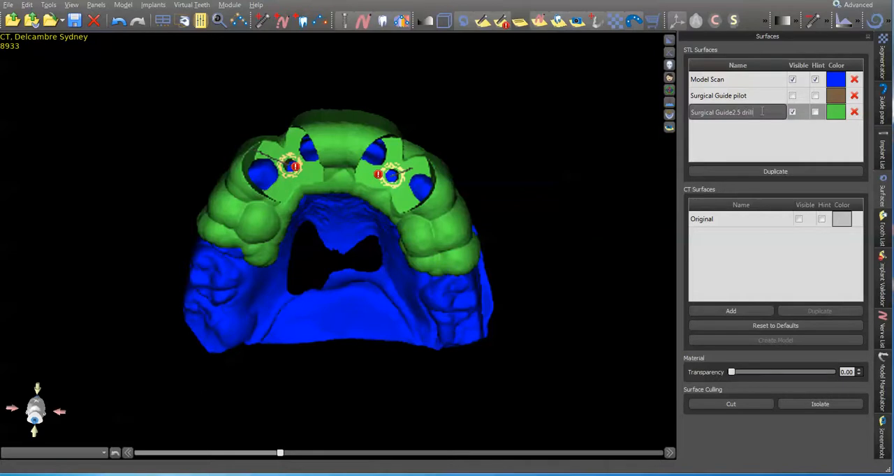
key("Return")
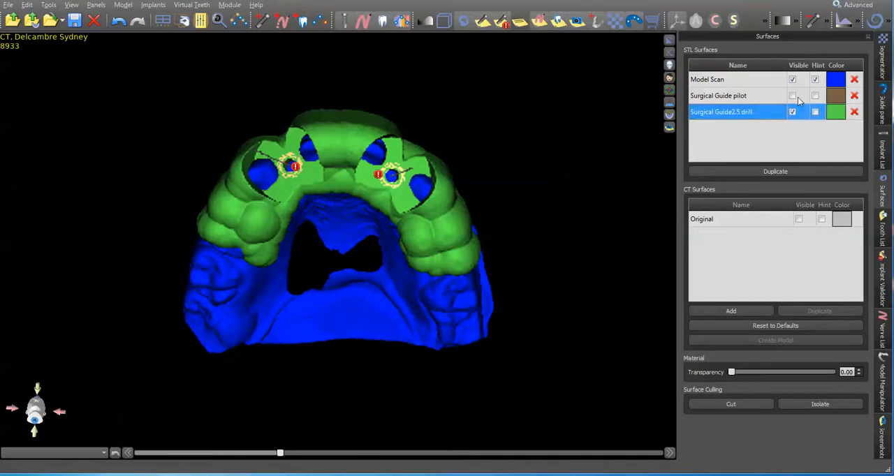
Compare the pilot guide with the 2.5 drill guide by repeatedly showing and hiding the pilot guide surface
left_click(792, 96)
left_click(792, 98)
left_click(792, 99)
left_click(793, 98)
left_click(793, 99)
left_click(792, 98)
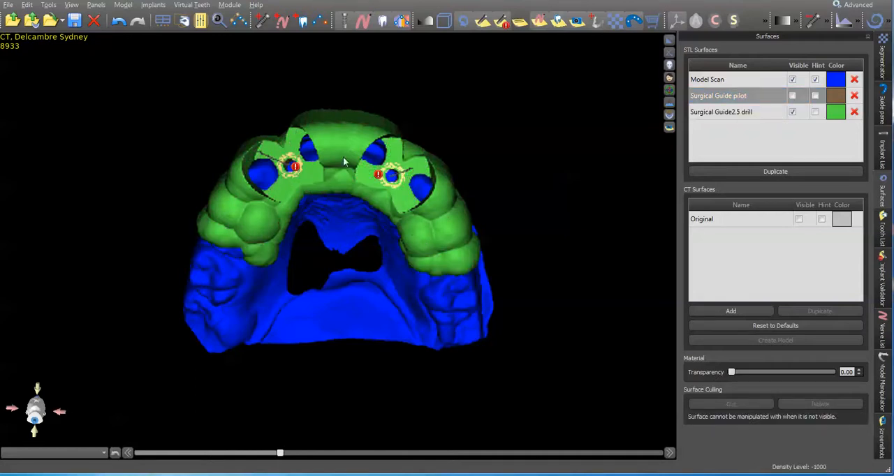
left_click_drag(478, 269, 546, 293)
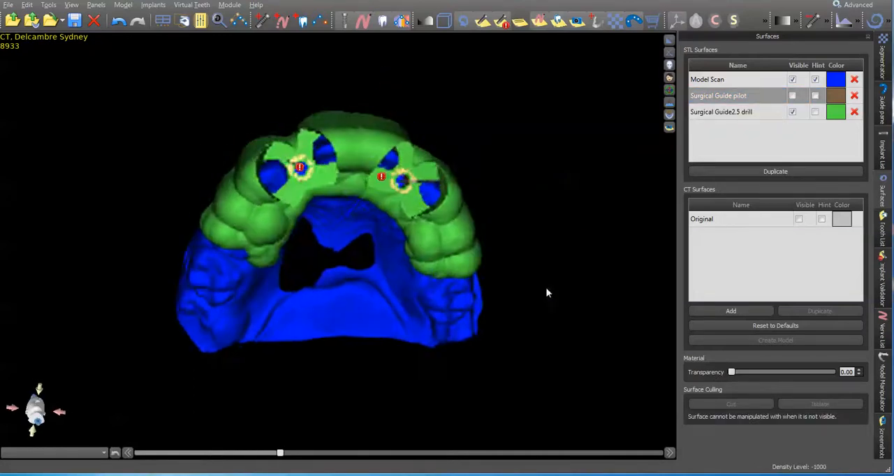
left_click(314, 176)
left_click_drag(463, 236, 451, 237)
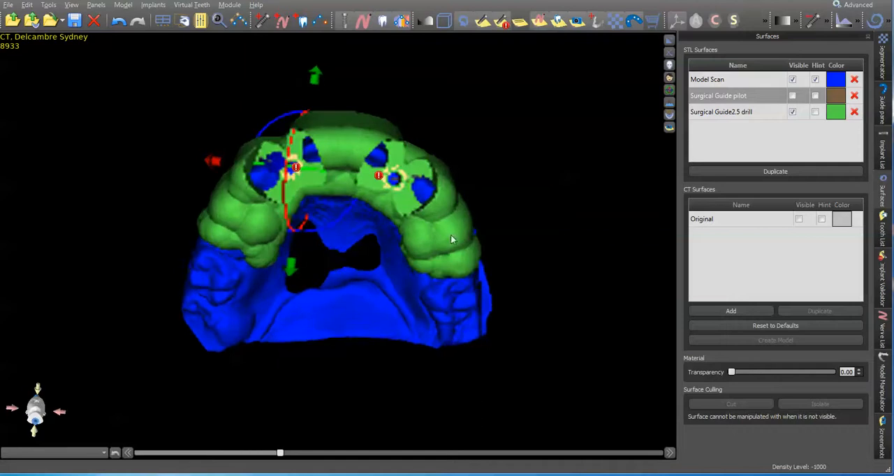
left_click(882, 154)
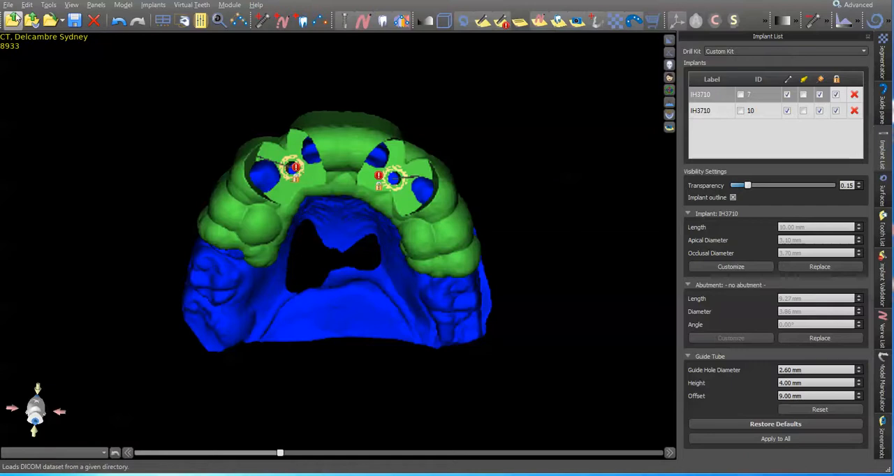
left_click_drag(426, 272, 457, 289)
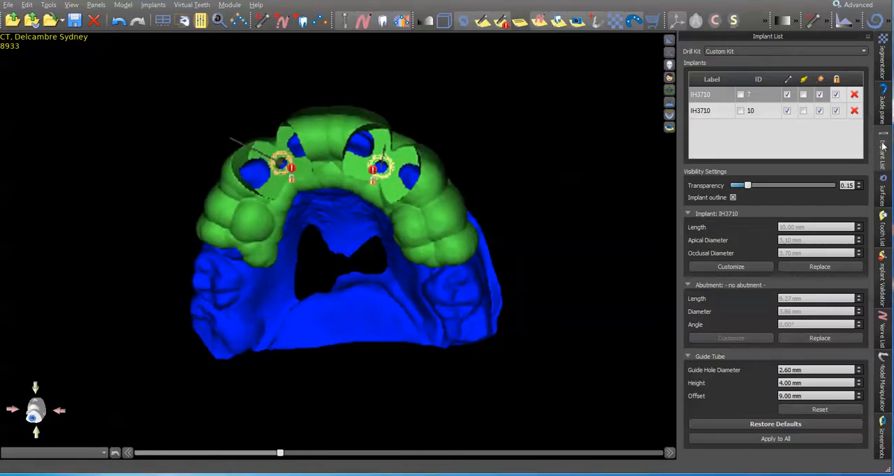
Hide the "Surgical Guide2.5 drill" surface, leaving only the model scan displayed
left_click(883, 192)
left_click(791, 112)
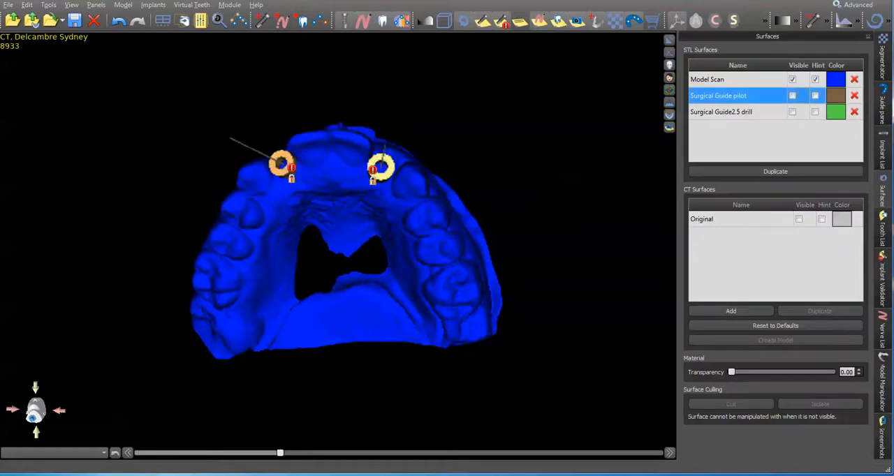
left_click(884, 101)
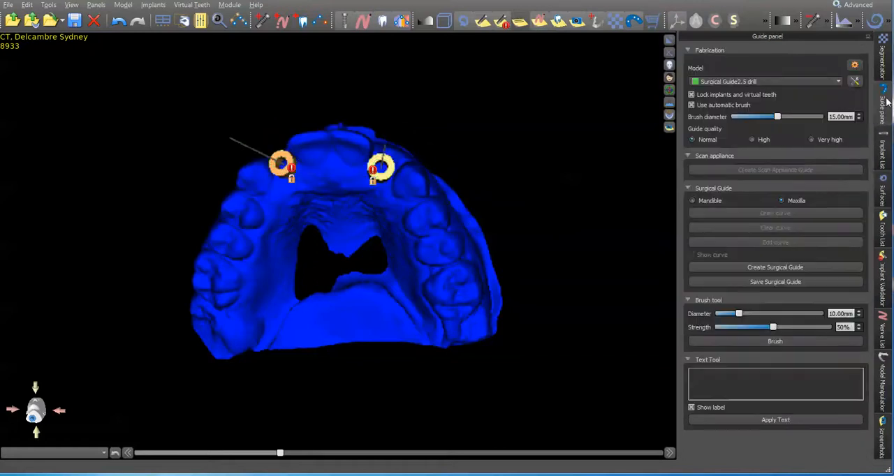
Set the guide hole diameter of implant 7 to 3.4 mm
left_click(883, 150)
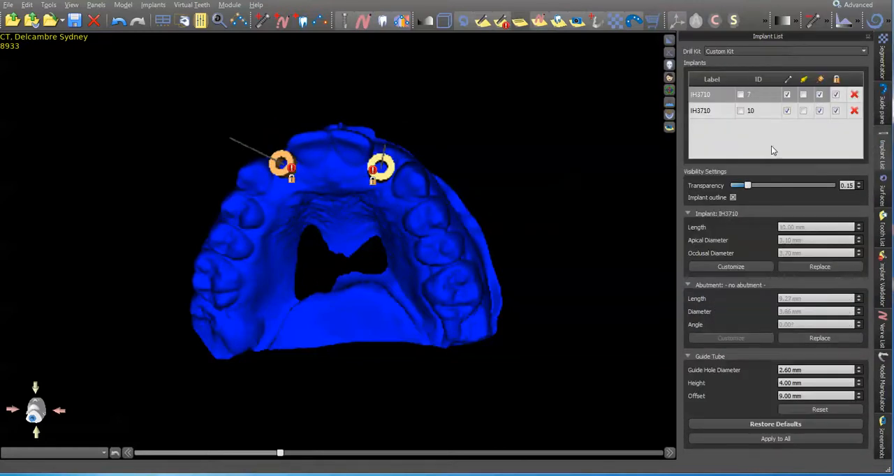
left_click_drag(827, 372, 724, 351)
type("3.4")
key("Return")
Set the guide hole diameter of implant 10 to 3.4 mm and reselect implant 7 to check its guide tube settings
left_click(777, 111)
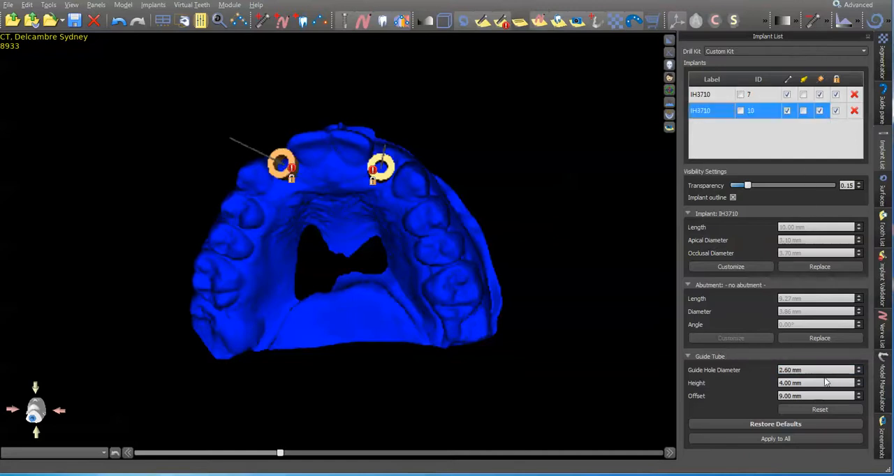
left_click_drag(817, 370, 723, 372)
type("3.4")
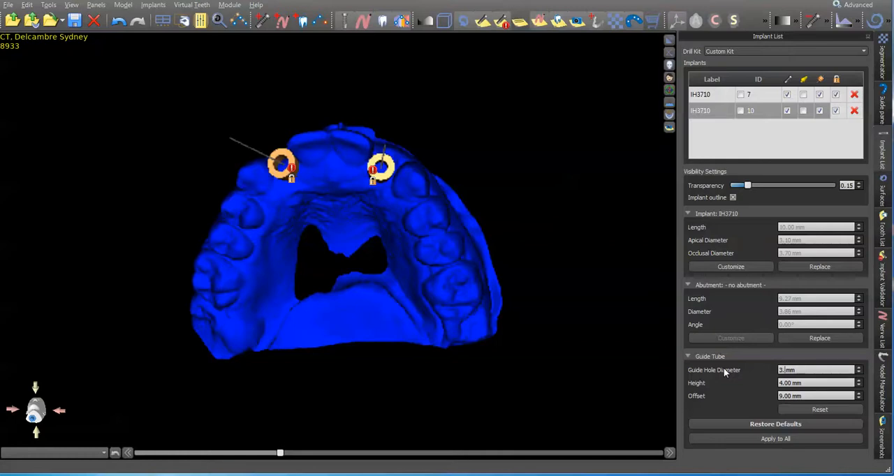
key("Return")
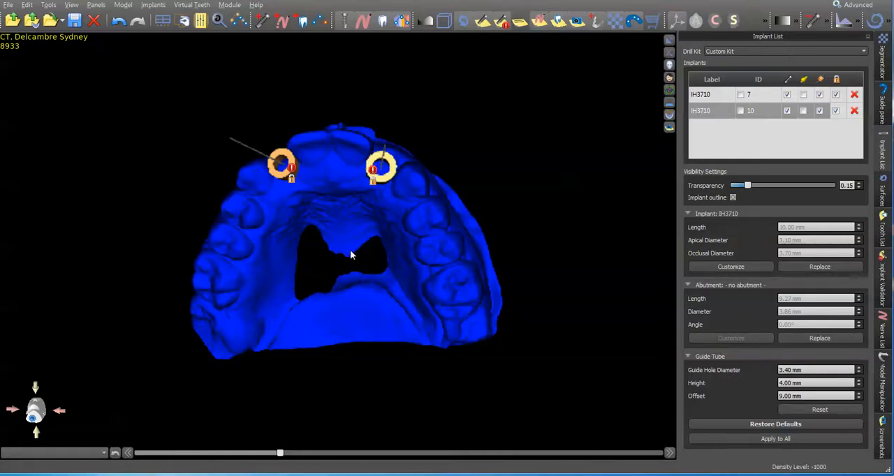
left_click_drag(350, 249, 401, 285)
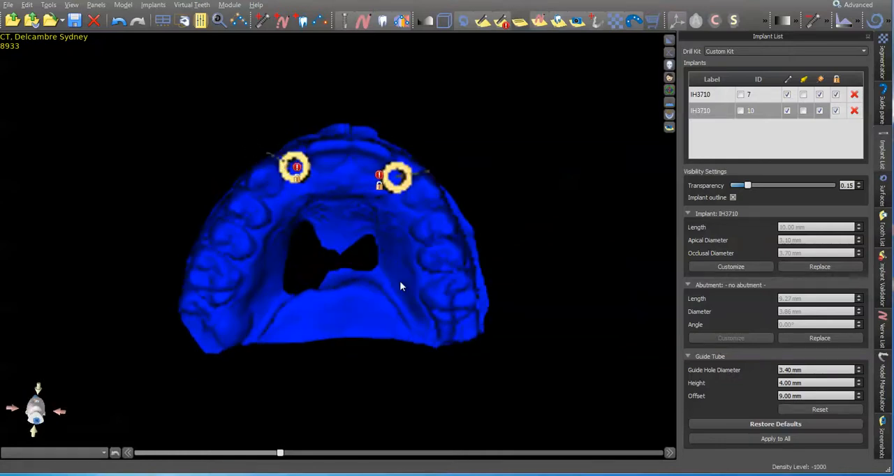
left_click(768, 99)
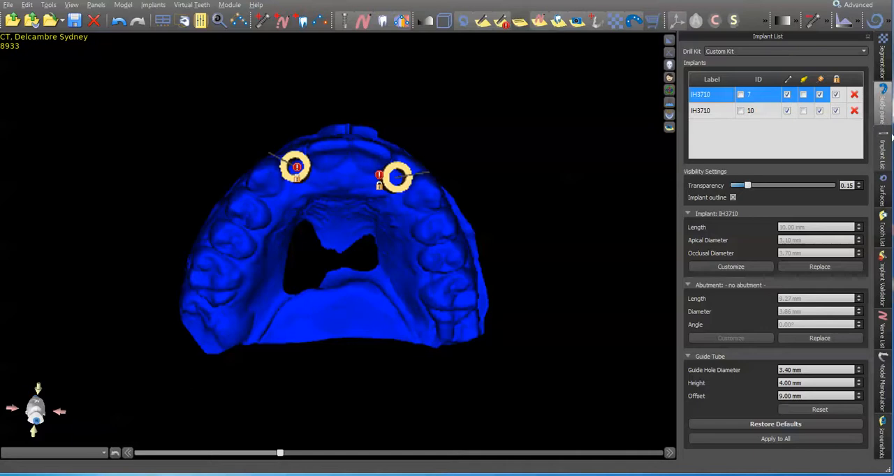
Create a surgical guide on the Model Scan for the maxilla using the existing guide curve
left_click(882, 105)
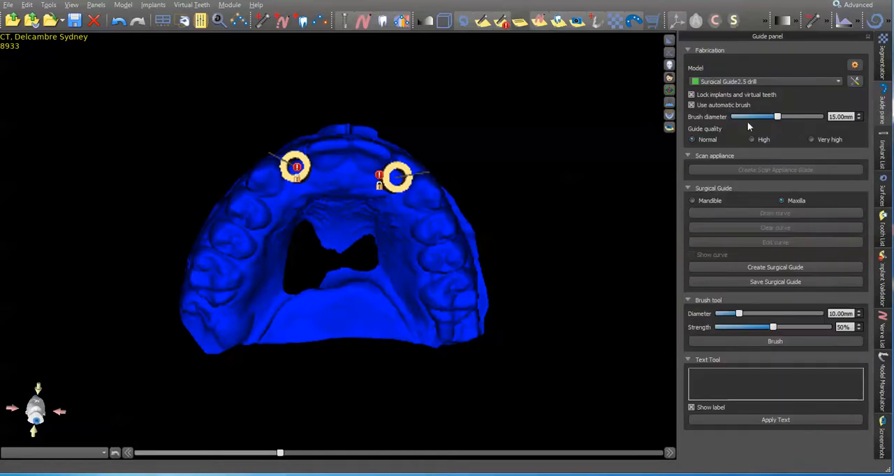
left_click(768, 81)
left_click(775, 89)
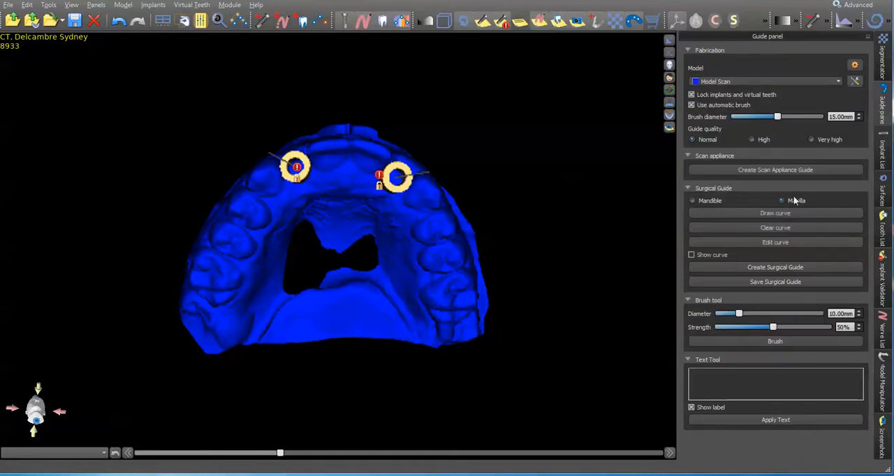
left_click(782, 242)
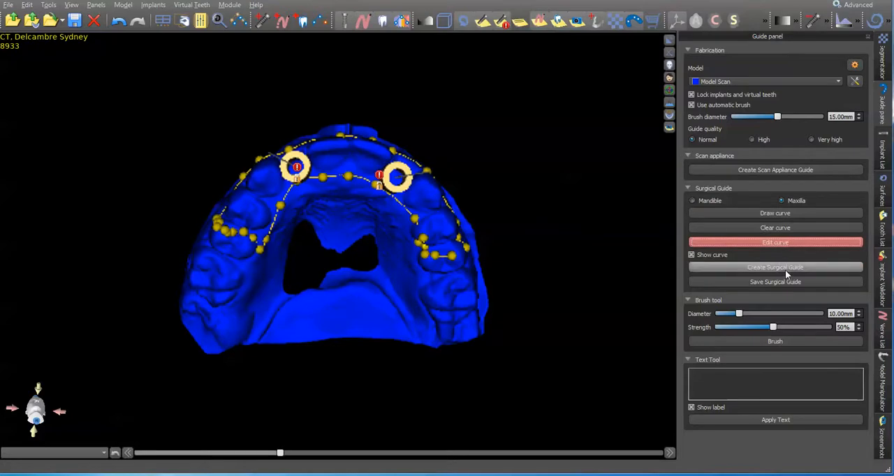
left_click(784, 267)
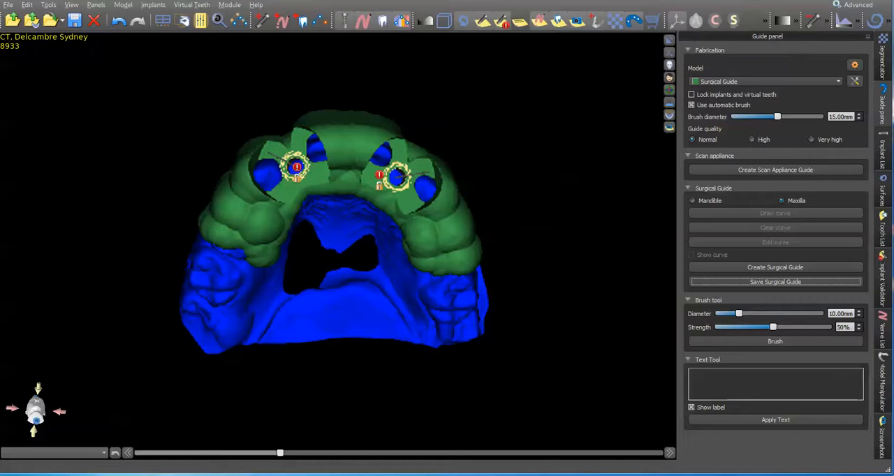
Rename the new dark green guide surface as "Surgical Guide3.4"
left_click_drag(423, 318, 341, 226)
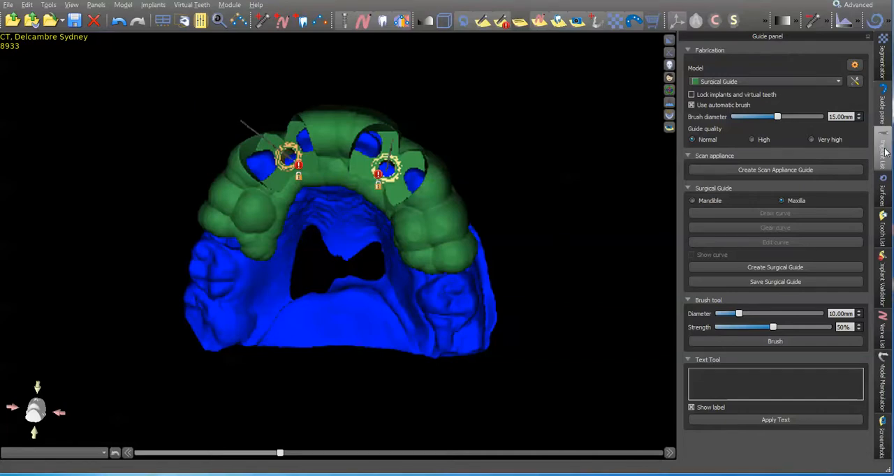
left_click(883, 187)
left_click(767, 127)
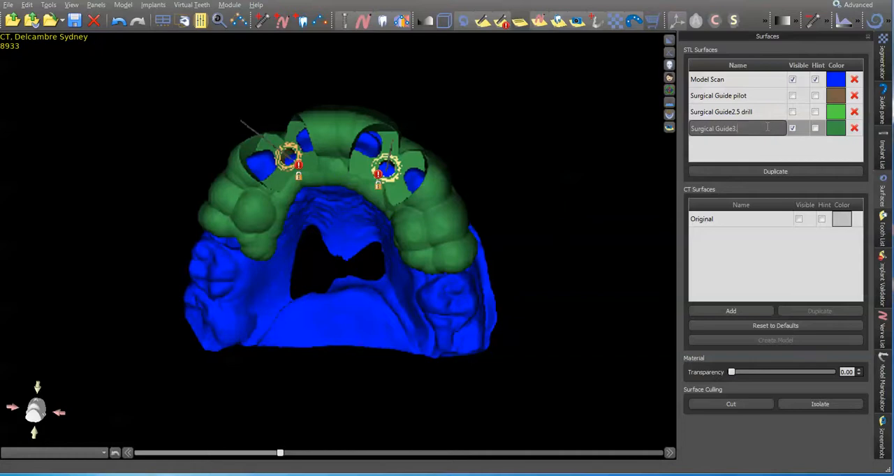
type("4")
key("Return")
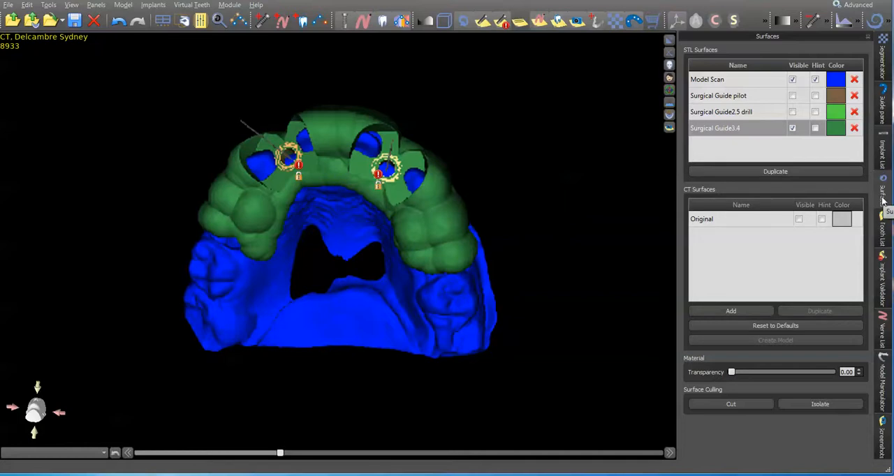
Set the guide hole diameter of implant 7 to 3.6 mm and select implant 10
left_click(882, 155)
left_click(768, 101)
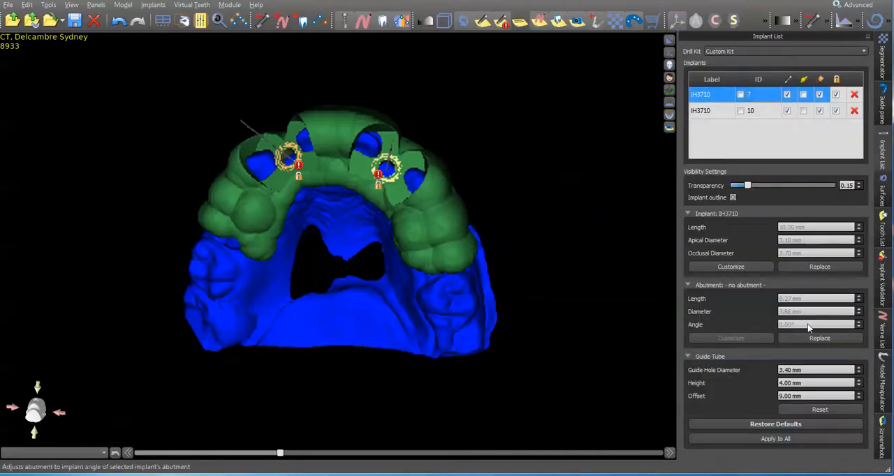
left_click(803, 370)
type("2.6")
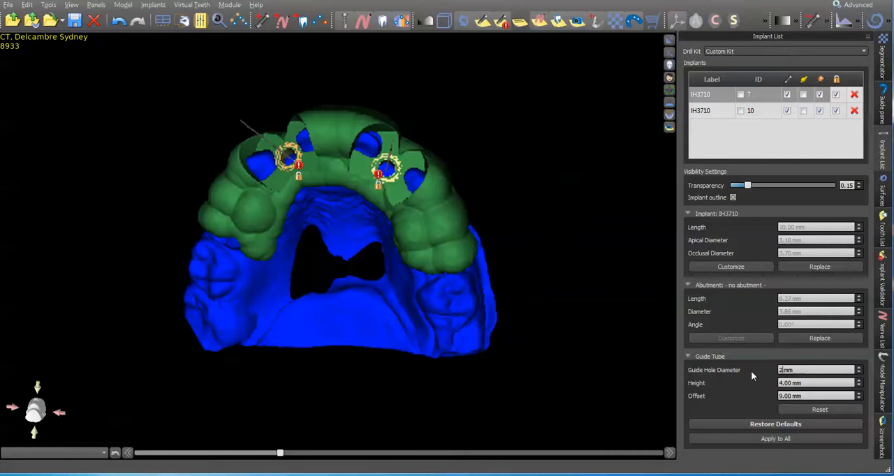
key("Return")
left_click(803, 370)
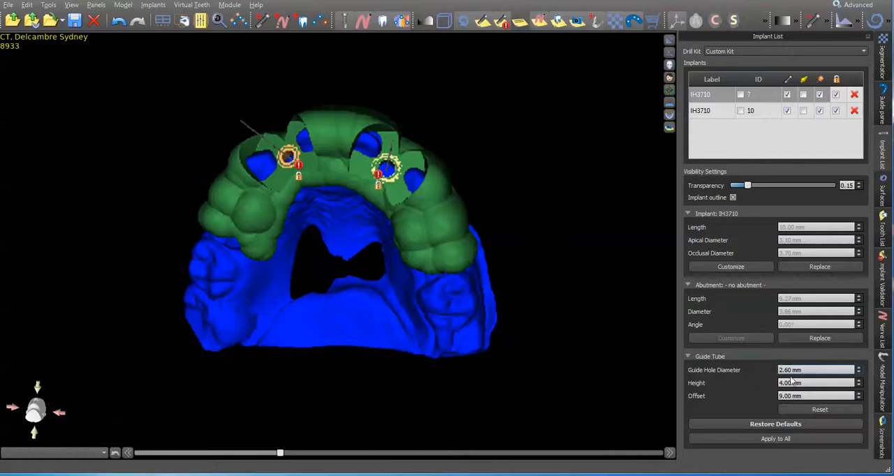
type("3.")
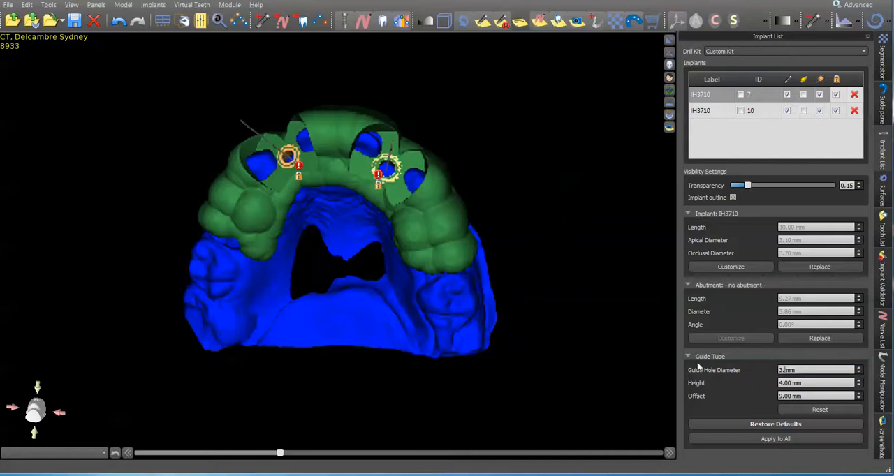
type("6")
key("Return")
left_click(777, 111)
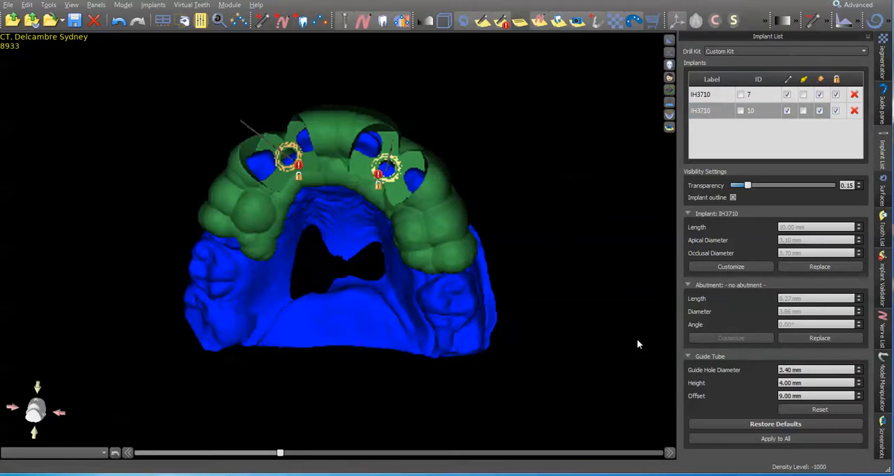
Hide the "Surgical Guide3.4" surface so that only the model scan is displayed
left_click(881, 103)
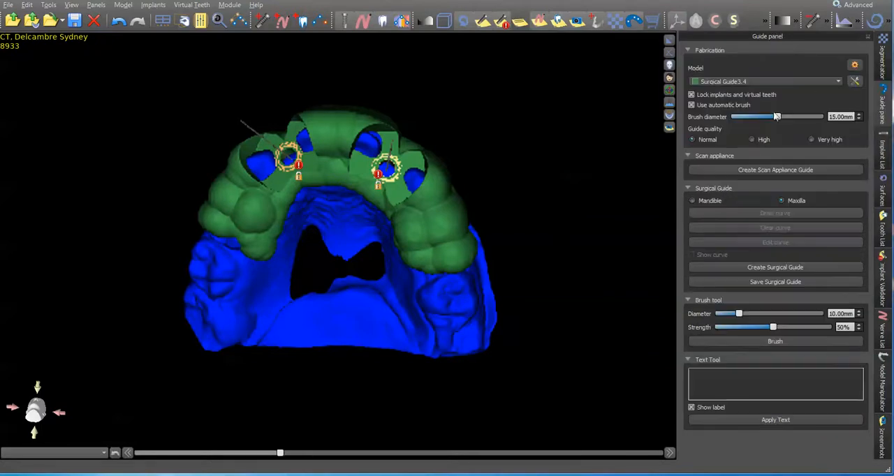
left_click(882, 190)
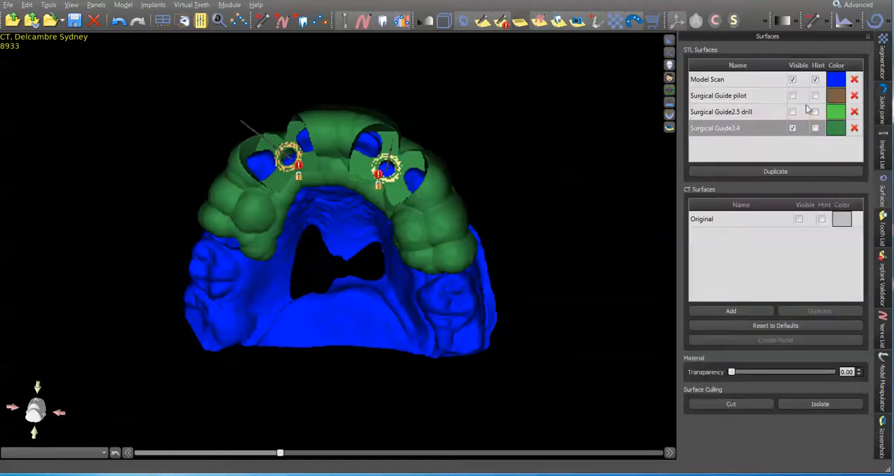
left_click(793, 129)
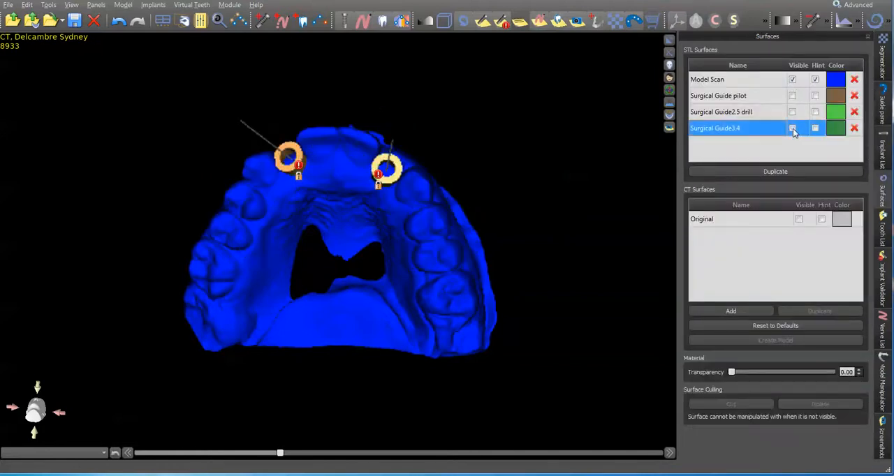
left_click_drag(451, 246, 313, 291)
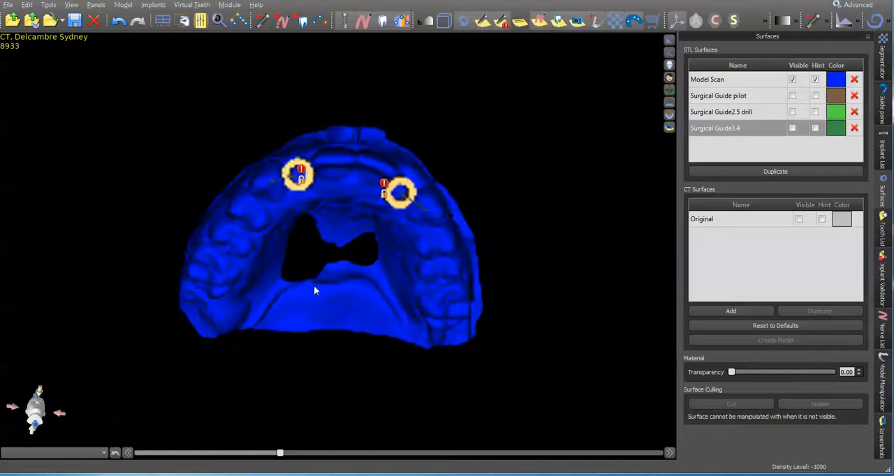
Create another maxillary surgical guide from the Model Scan with the same guide curve
left_click(883, 103)
left_click(818, 82)
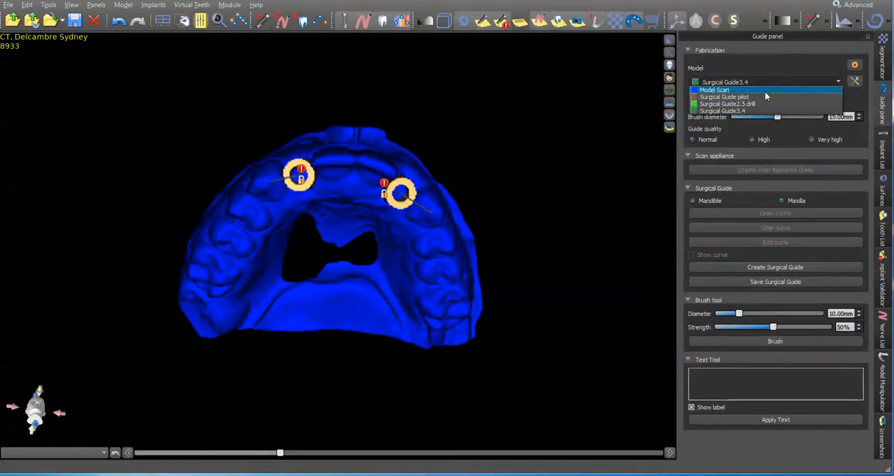
left_click(761, 90)
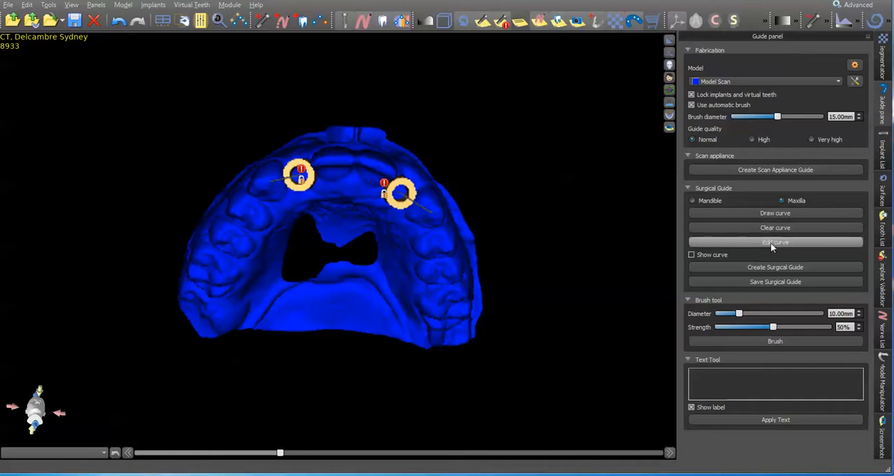
left_click(773, 243)
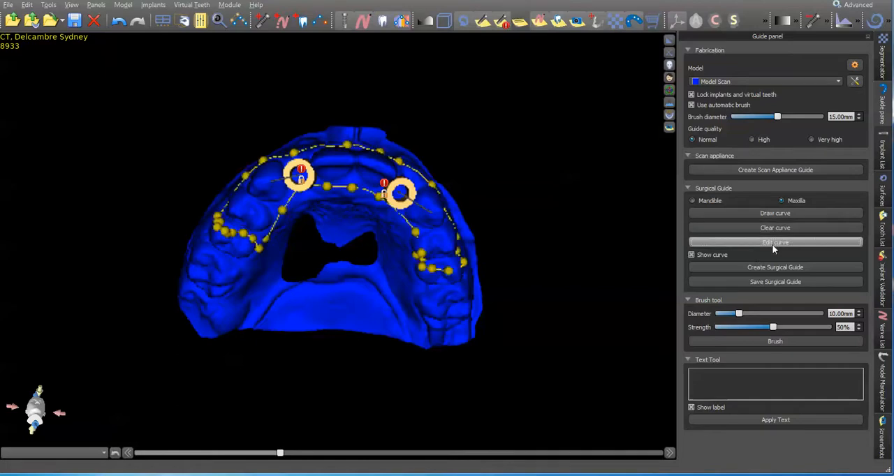
left_click(788, 270)
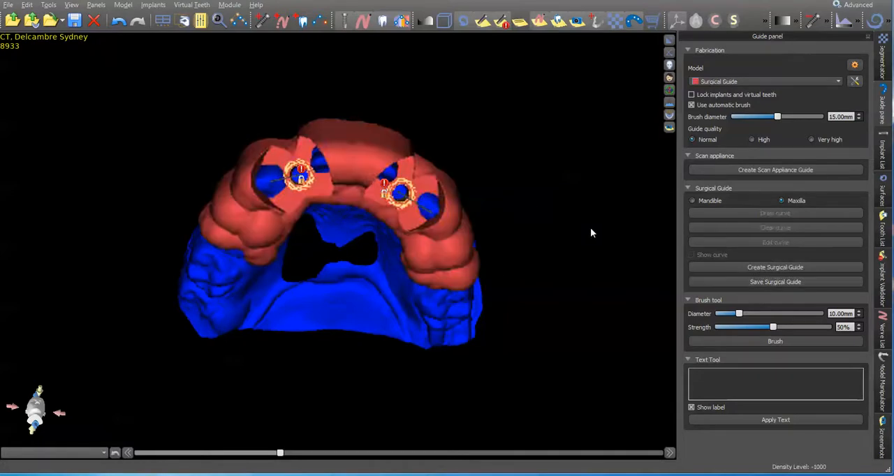
Rename the new red guide surface as "Surgical Guideimplantguide"
left_click_drag(590, 227, 515, 180)
left_click(882, 196)
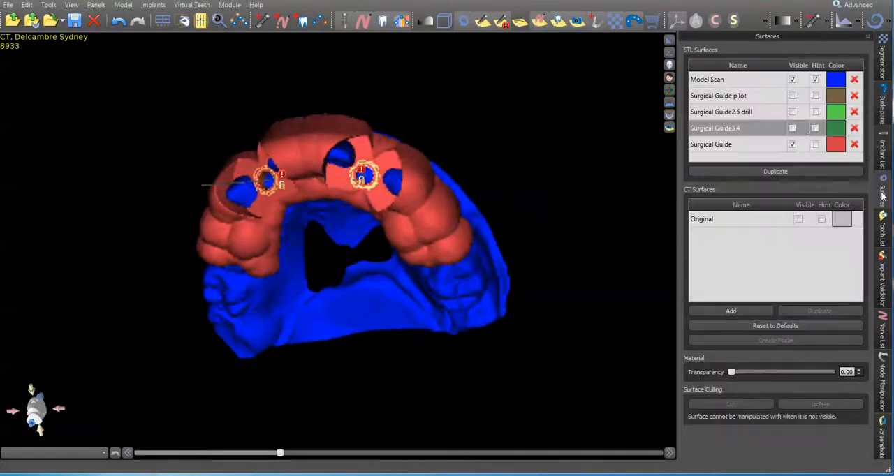
double_click(745, 145)
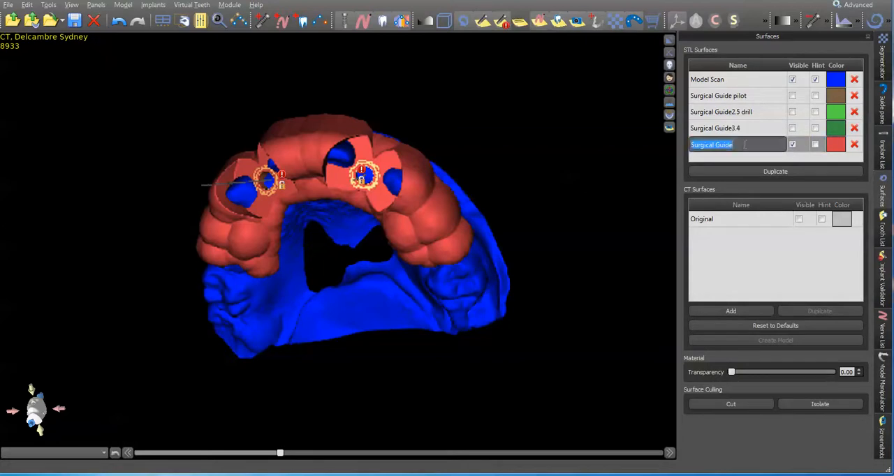
type("implantg")
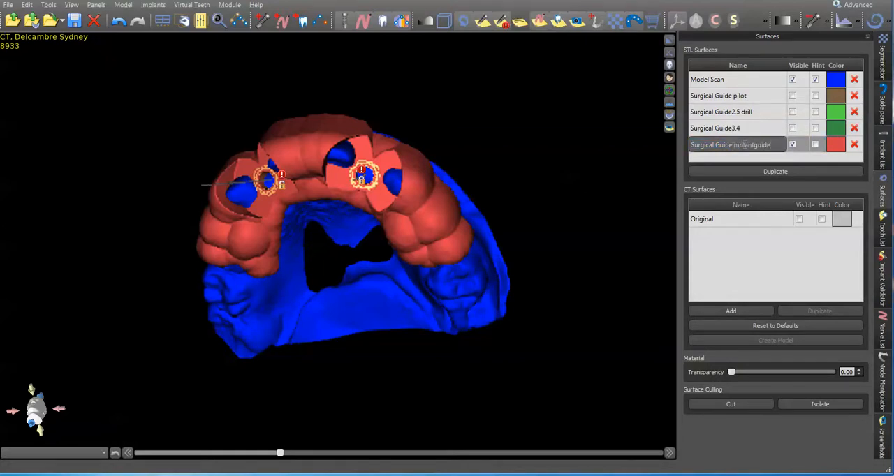
type("uide")
key("Return")
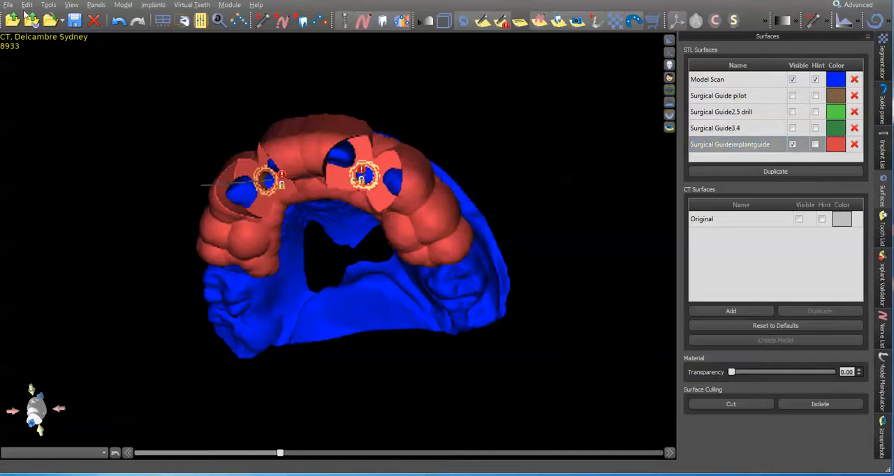
Export only the "Surgical Guideimplantguide" surface as an STL file to the Desktop, leaving out the model scan, implants and guide tubes
left_click(8, 5)
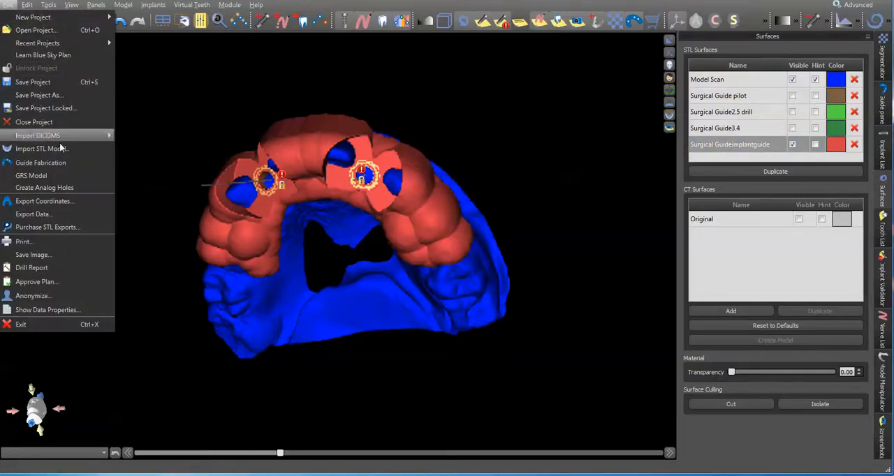
left_click(71, 212)
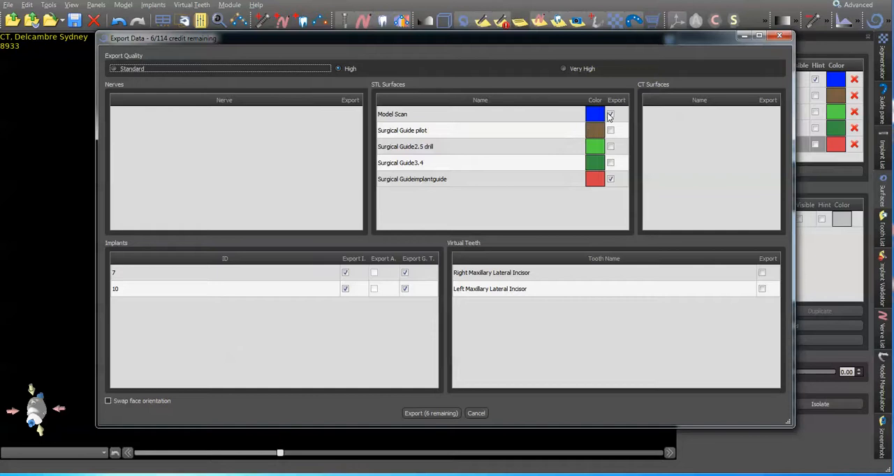
left_click(610, 115)
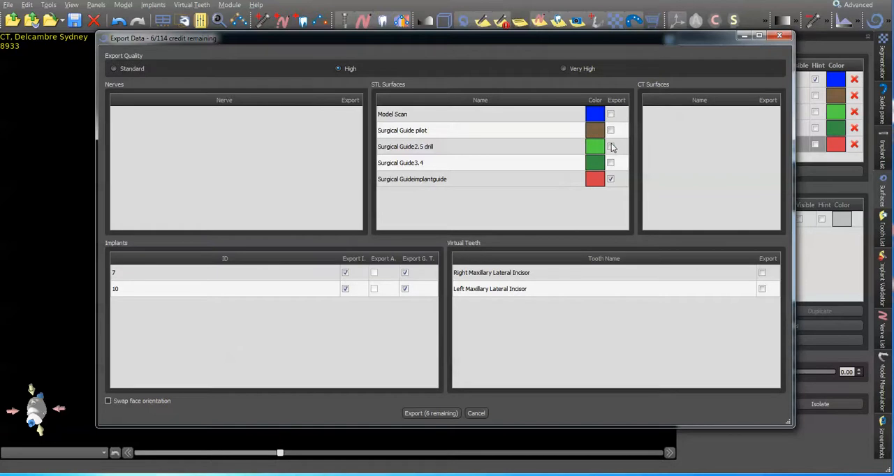
left_click(611, 147)
left_click(353, 258)
left_click(414, 262)
left_click(611, 147)
left_click(610, 163)
left_click(431, 414)
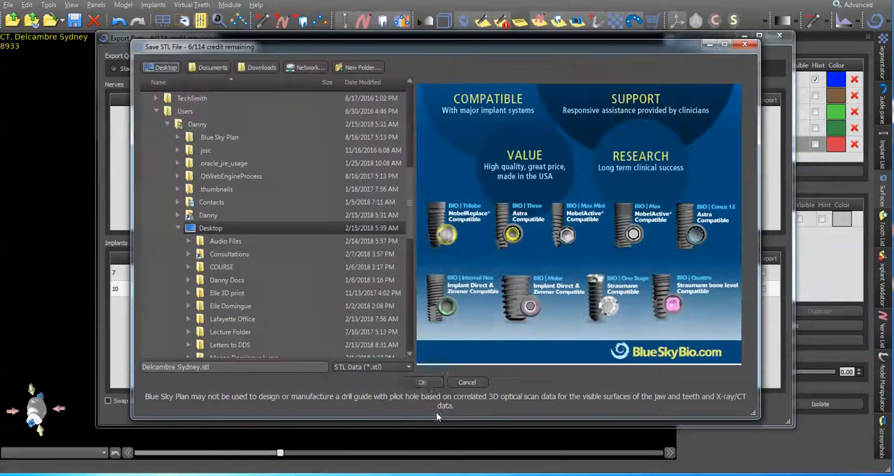
left_click(428, 382)
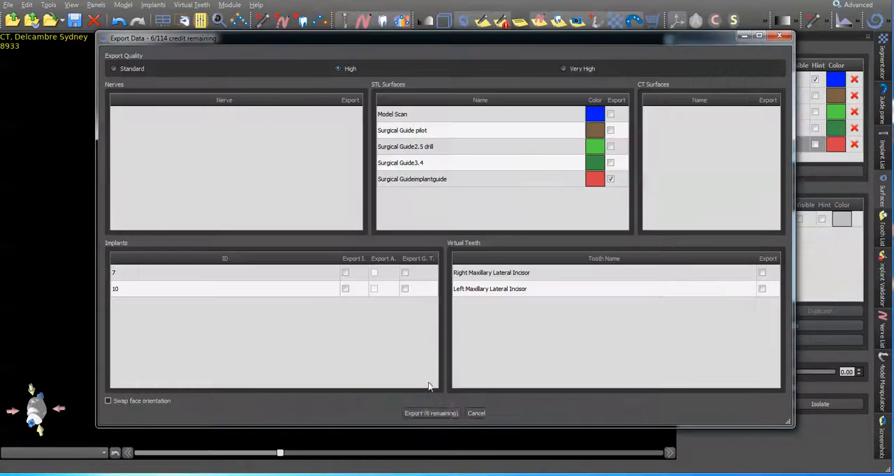